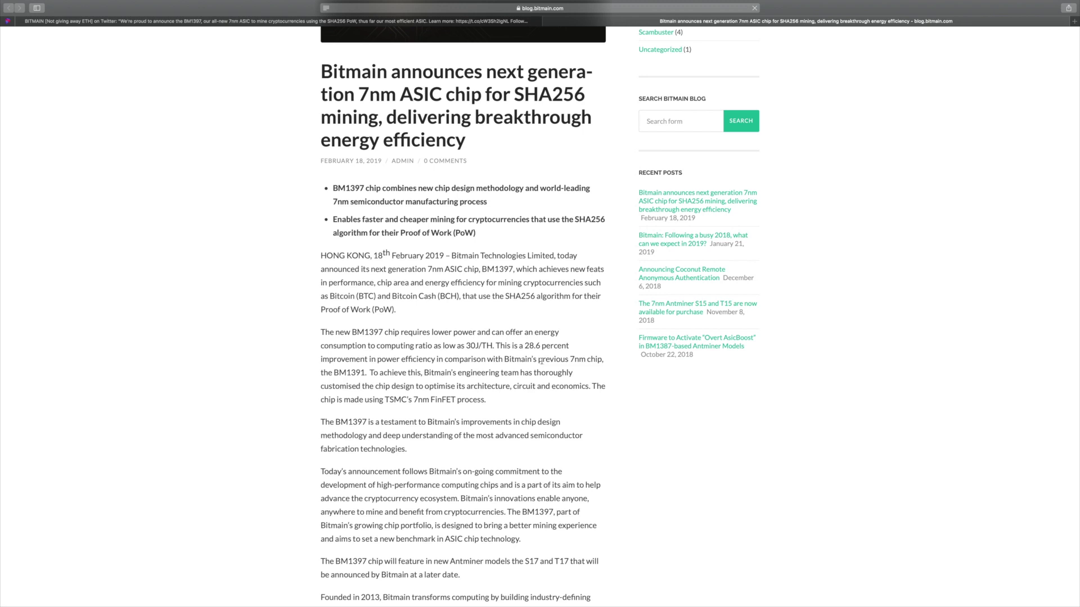
scroll(494, 400, down, 1)
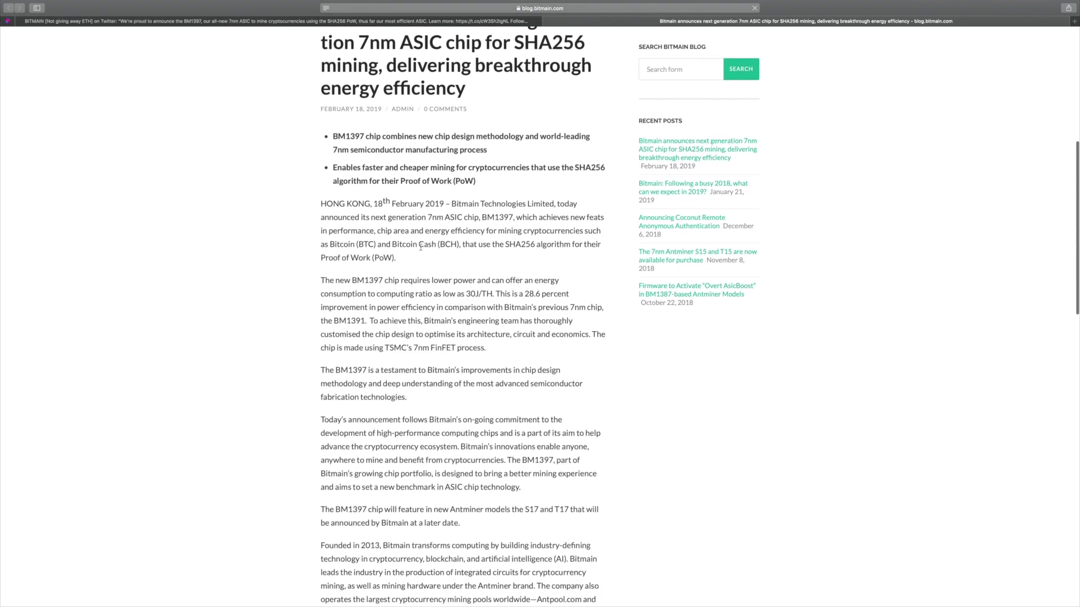
scroll(439, 321, down, 1)
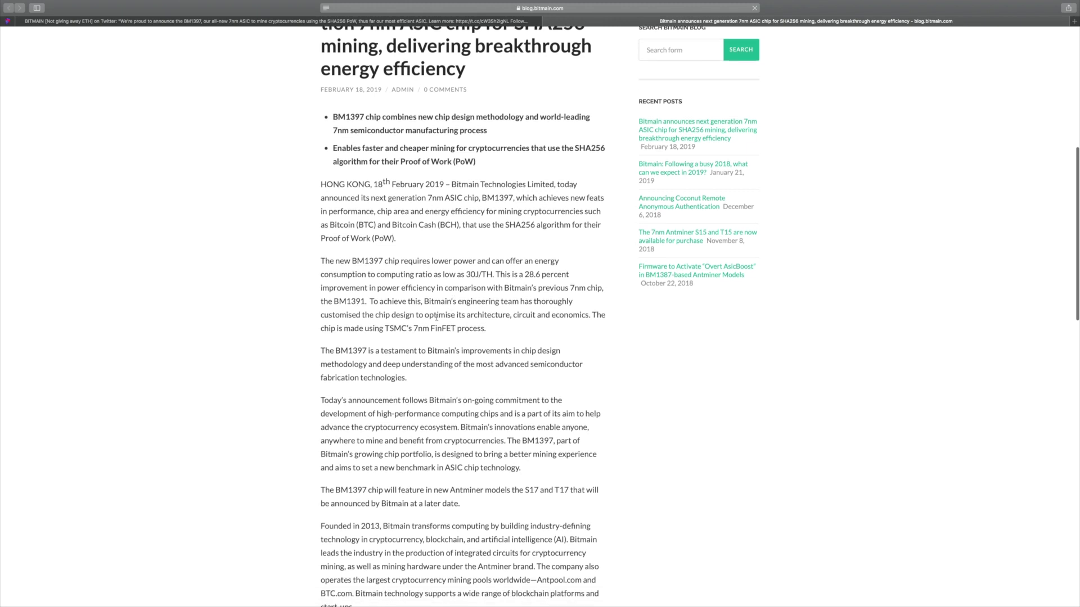
scroll(434, 490, down, 1)
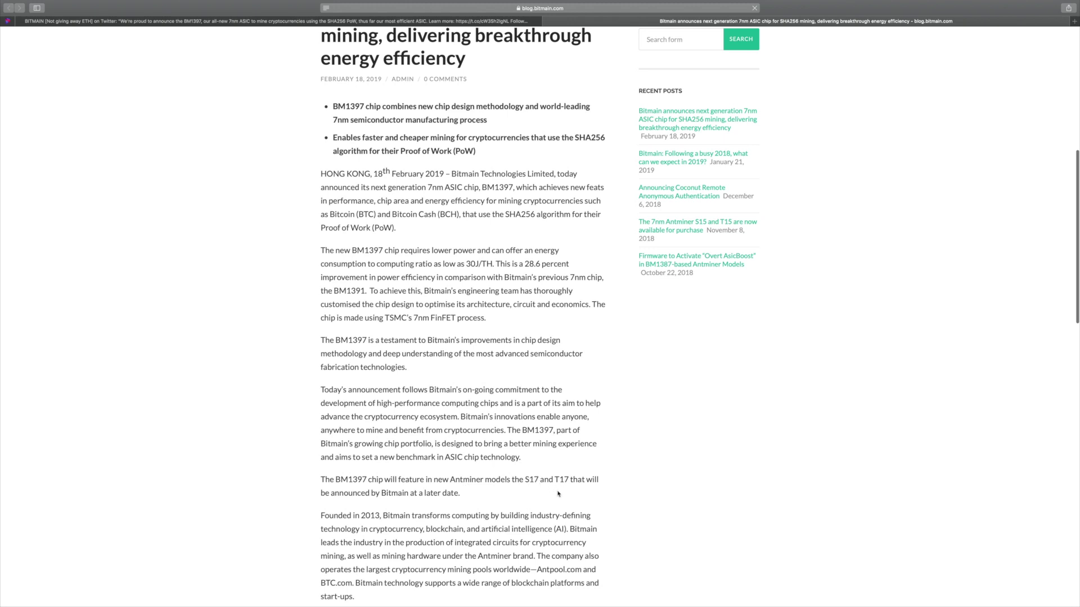
scroll(478, 503, down, 1)
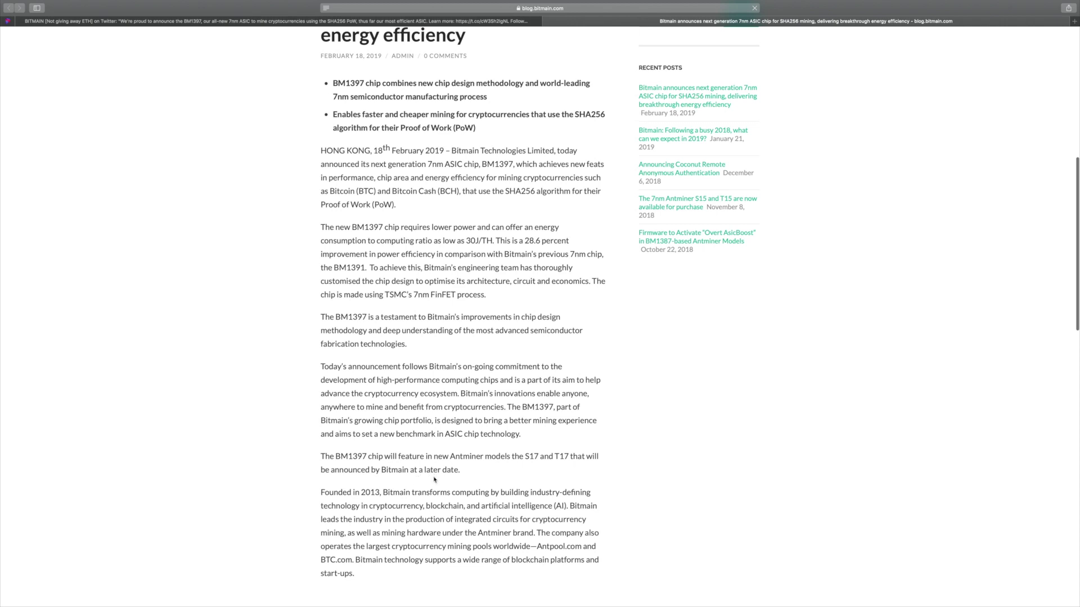
scroll(426, 500, up, 1)
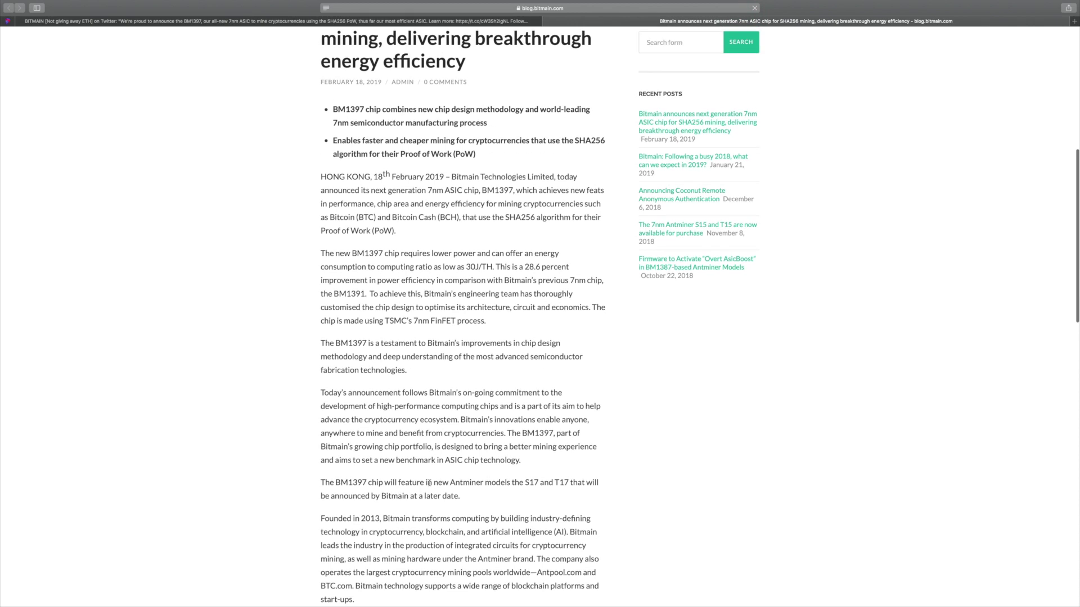